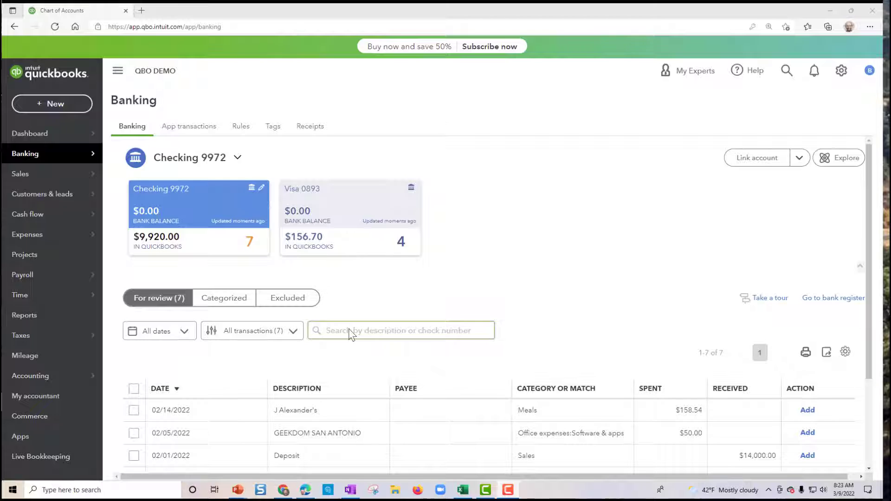
Expand the $14,000.00 Deposit in the bank feed to inspect it, then go to Reports.
scroll(349, 328, "down", 2)
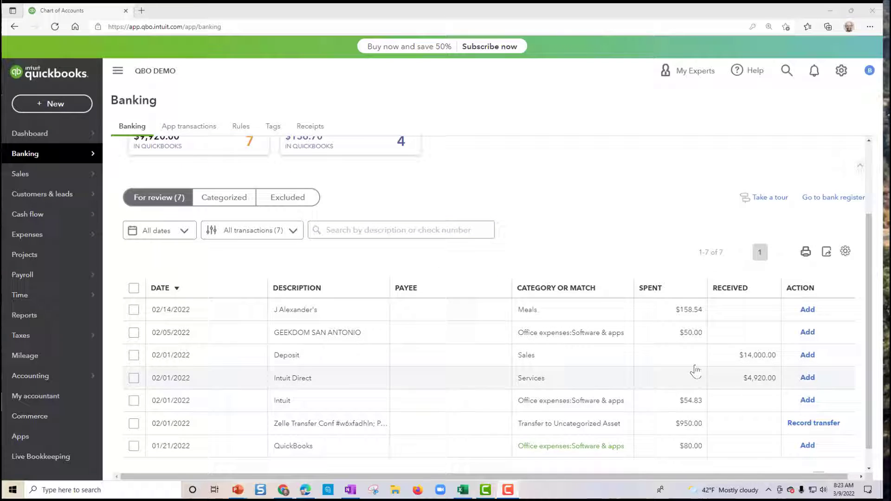
left_click(650, 362)
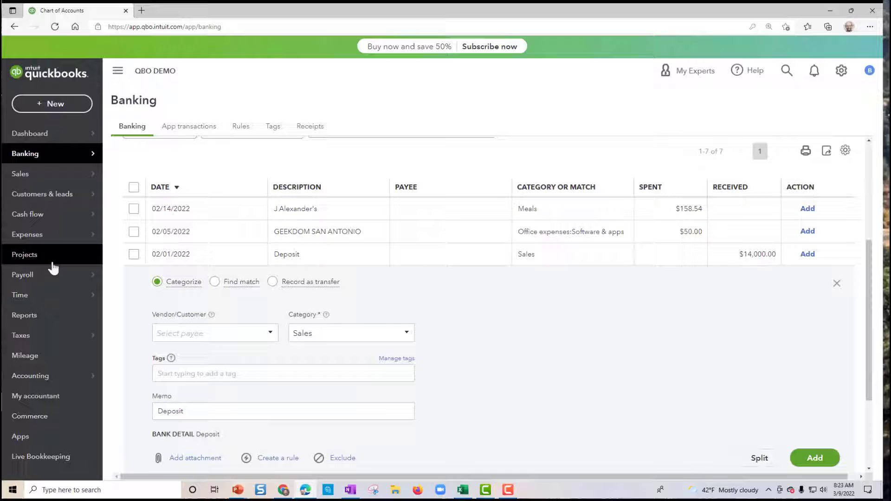
left_click(52, 316)
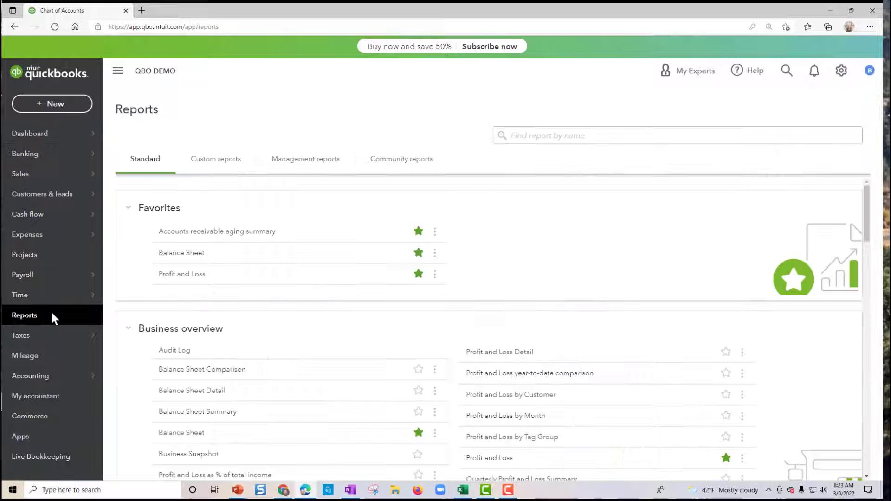
Drill from the A/R aging summary through Alpha Omega's 10,000.00 balance to Invoice #1001.
left_click(207, 232)
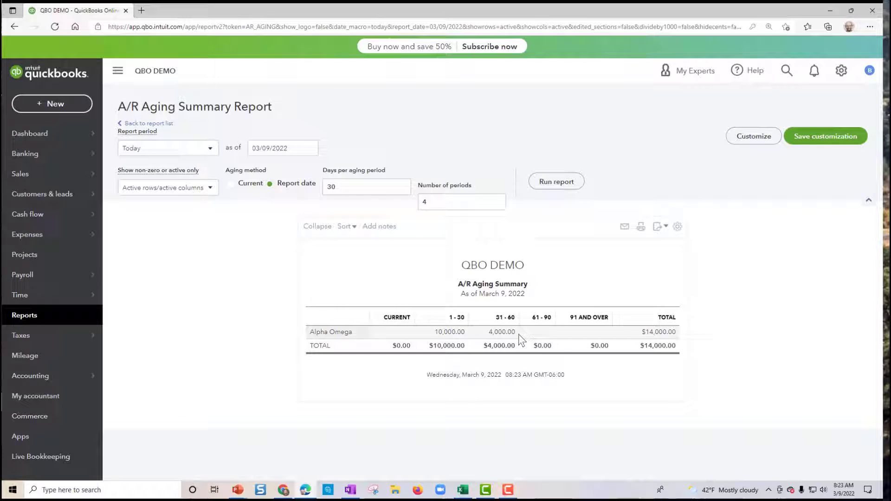
left_click(451, 332)
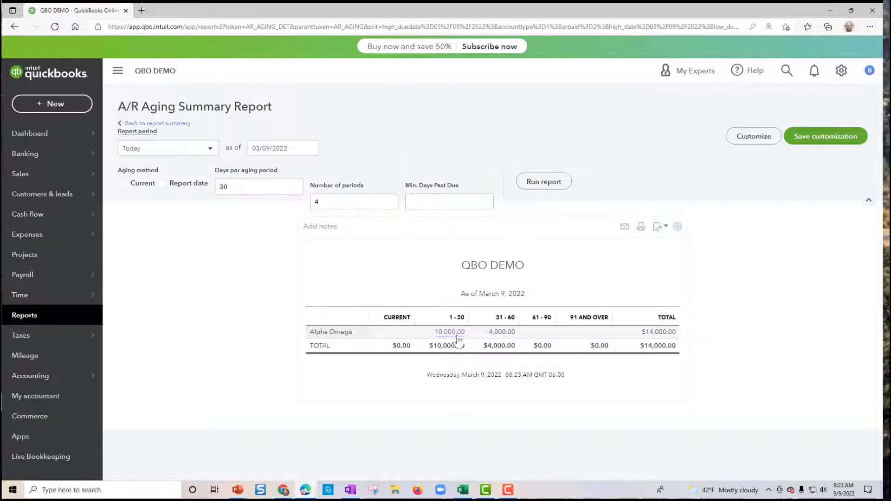
left_click(489, 355)
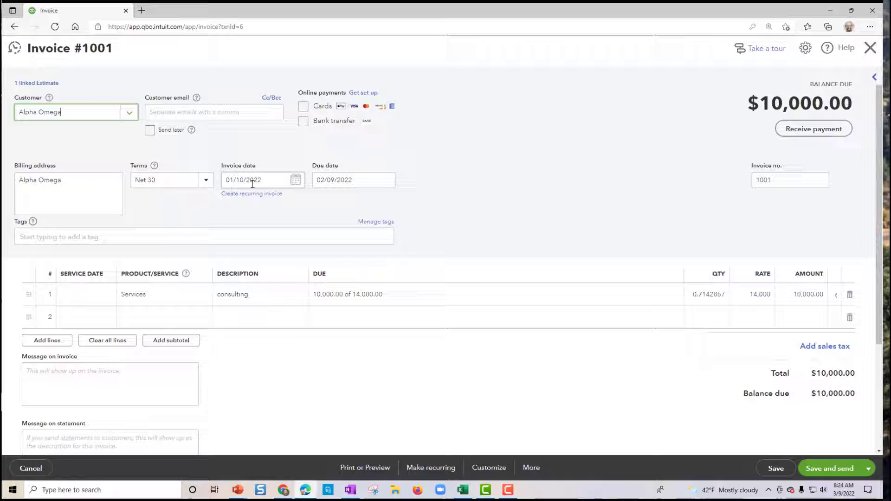
Start a payment on Invoice #1001 by Check with reference number 301.
left_click(796, 130)
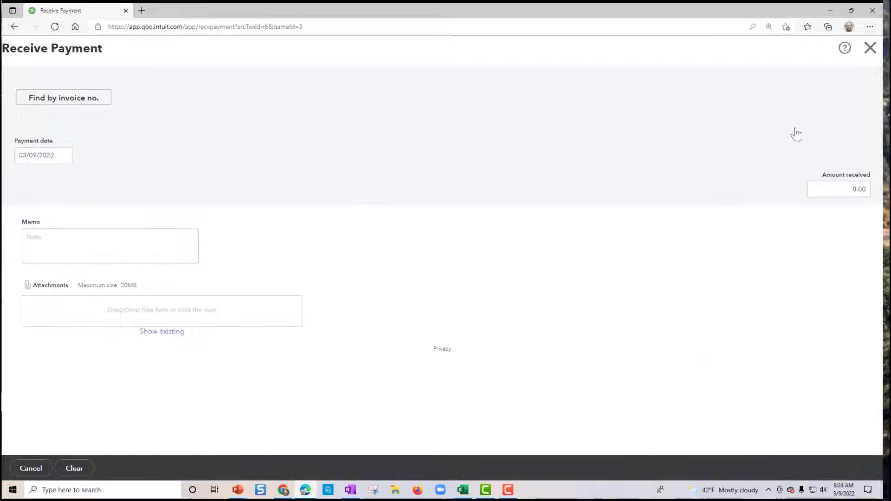
left_click(69, 189)
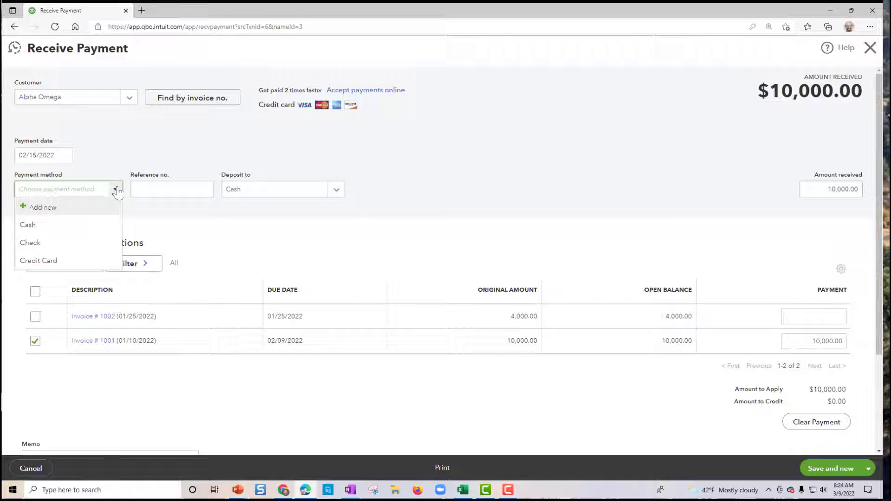
left_click(70, 241)
left_click(169, 190)
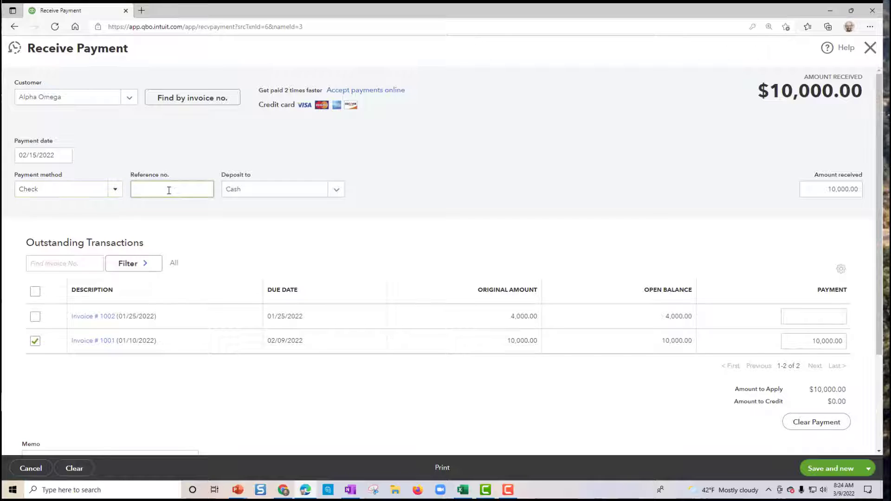
type("301")
Deposit the payment to Payments to deposit and date it 01/15/2022.
left_click(335, 190)
scroll(331, 272, "down", 1)
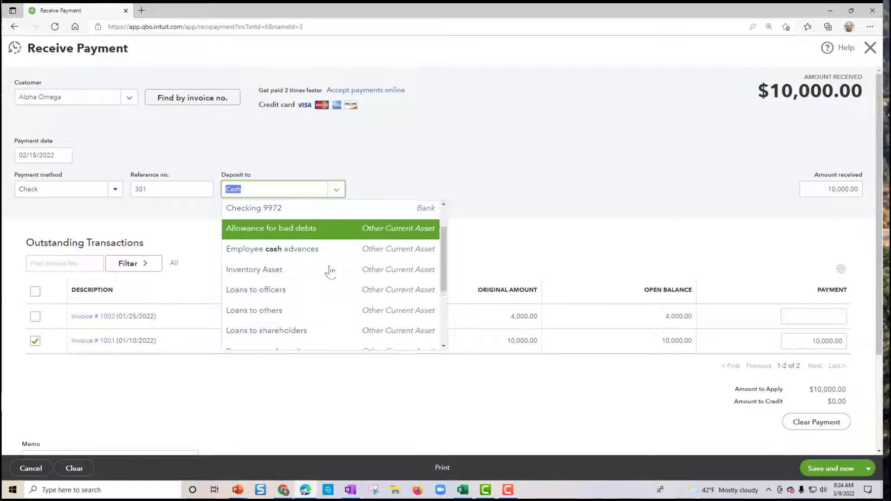
scroll(325, 272, "down", 2)
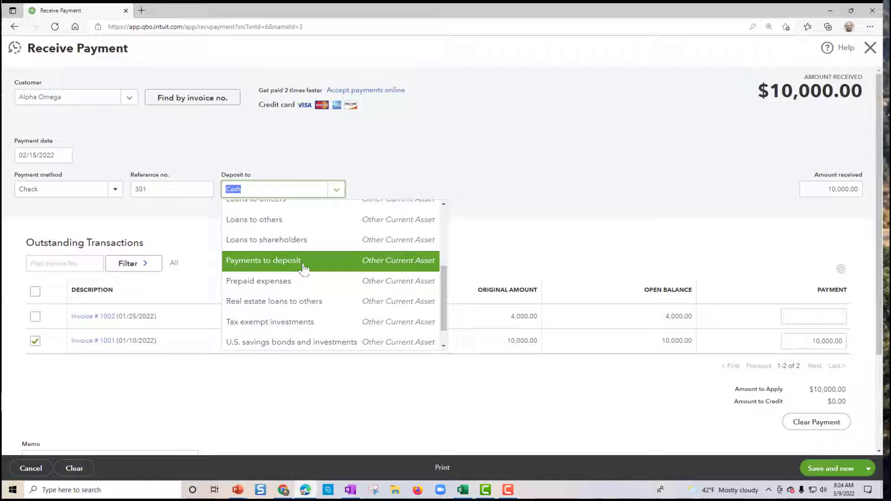
left_click(305, 269)
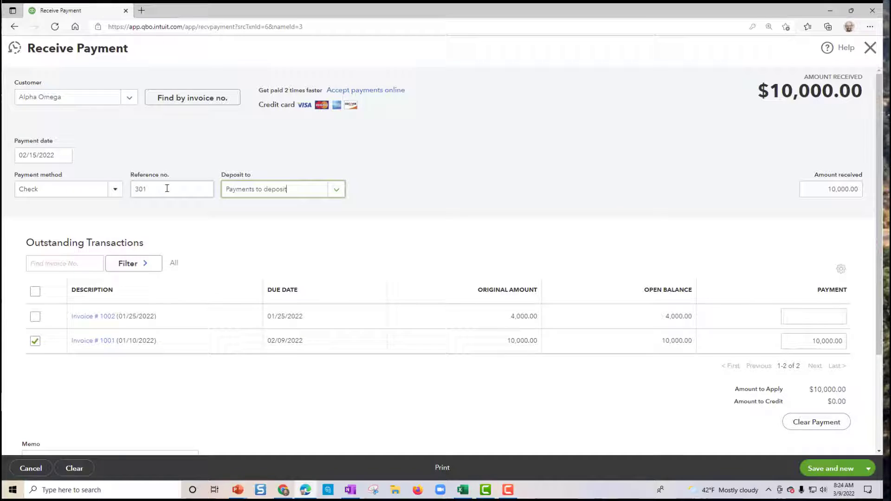
left_click(63, 156)
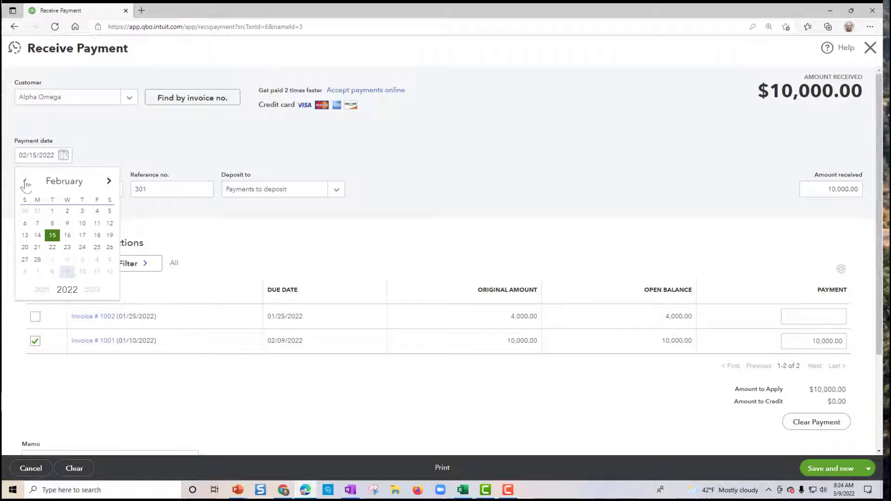
left_click(25, 182)
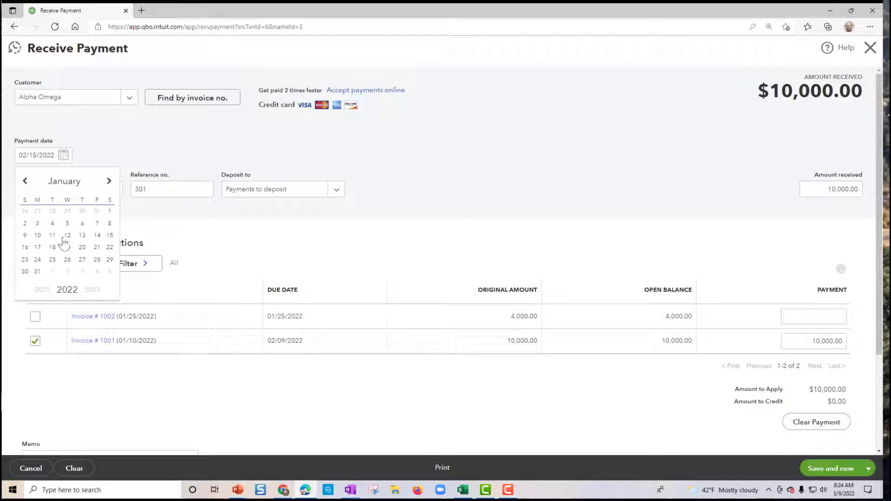
left_click(109, 235)
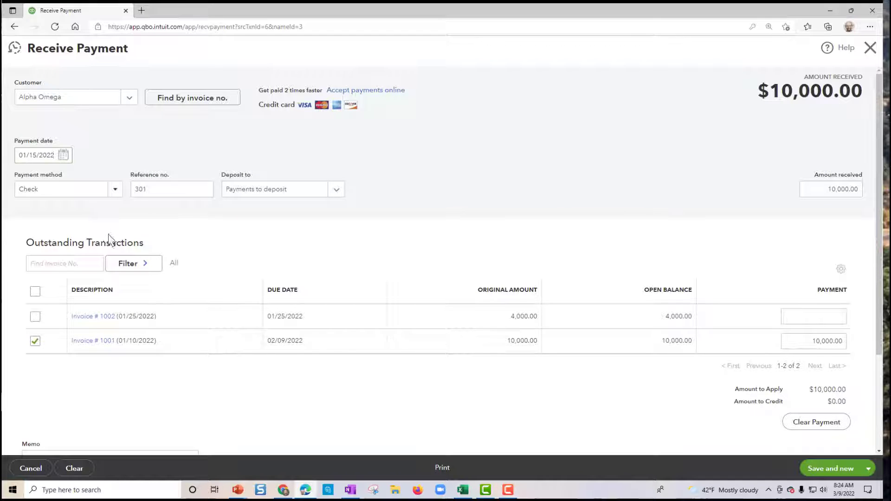
left_click(869, 468)
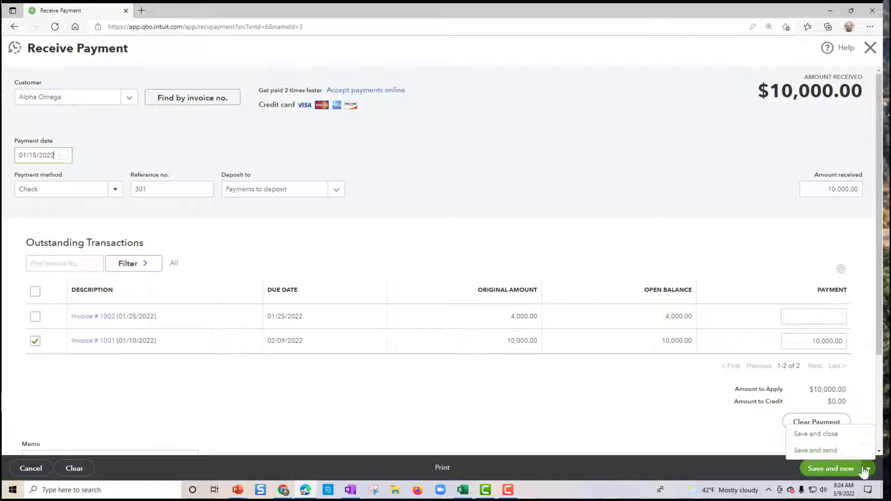
Save the check 301 payment, then drill from the Balance Sheet's 4,000.00 A/R to Invoice #1002.
left_click(842, 438)
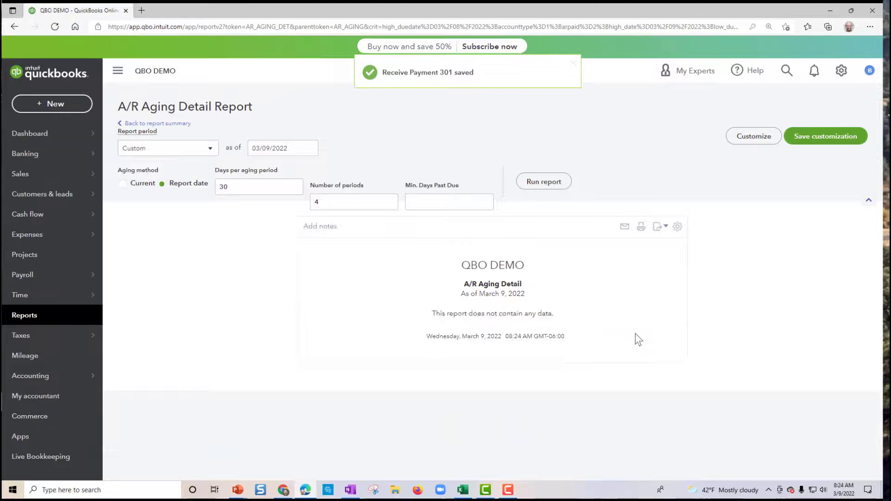
left_click(59, 314)
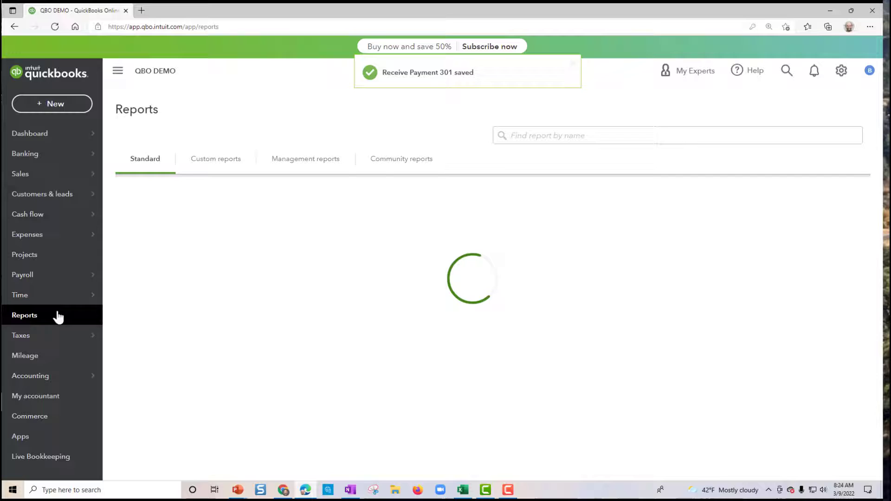
left_click(181, 253)
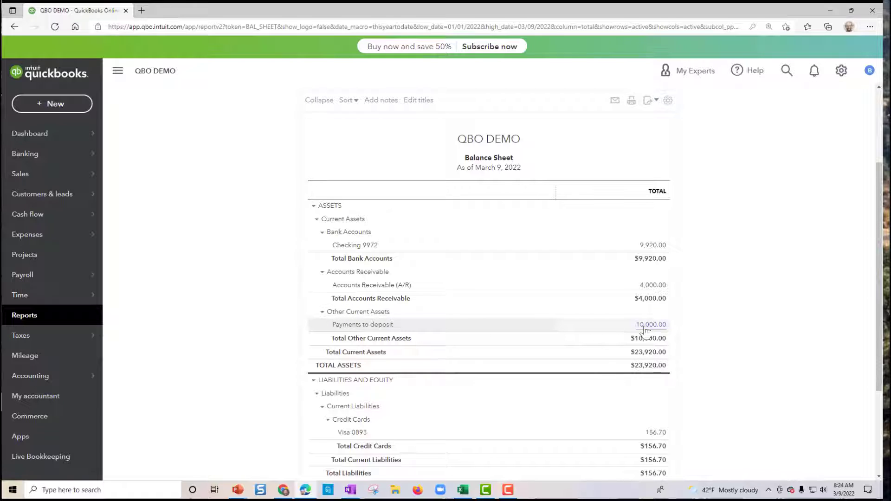
left_click(653, 285)
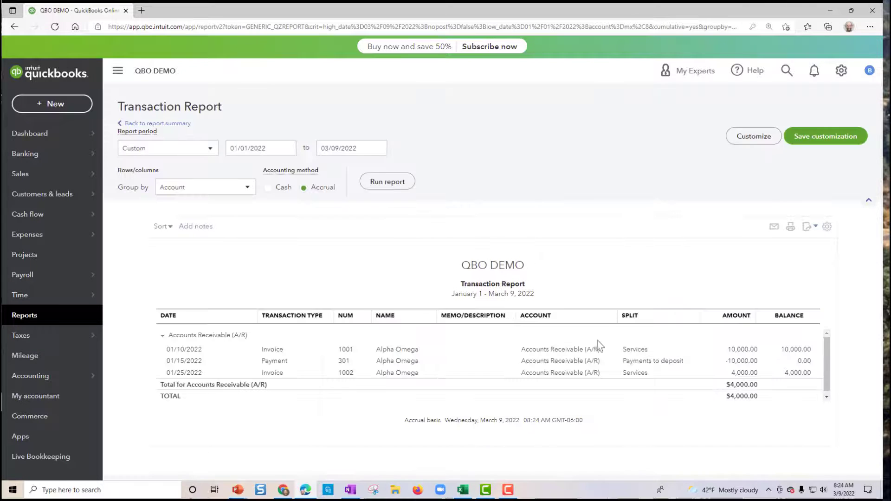
left_click(580, 374)
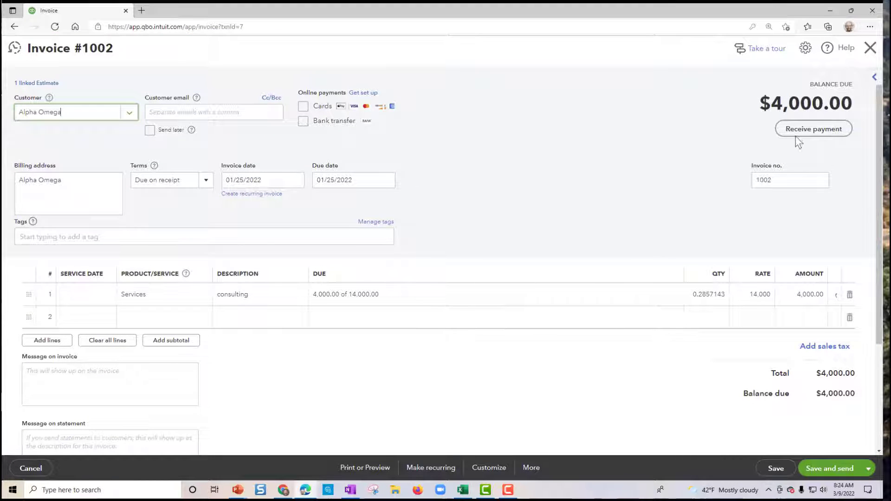
Receive $4,000 on Invoice #1002 as check 302 dated 01/25/2022 and save it.
left_click(797, 134)
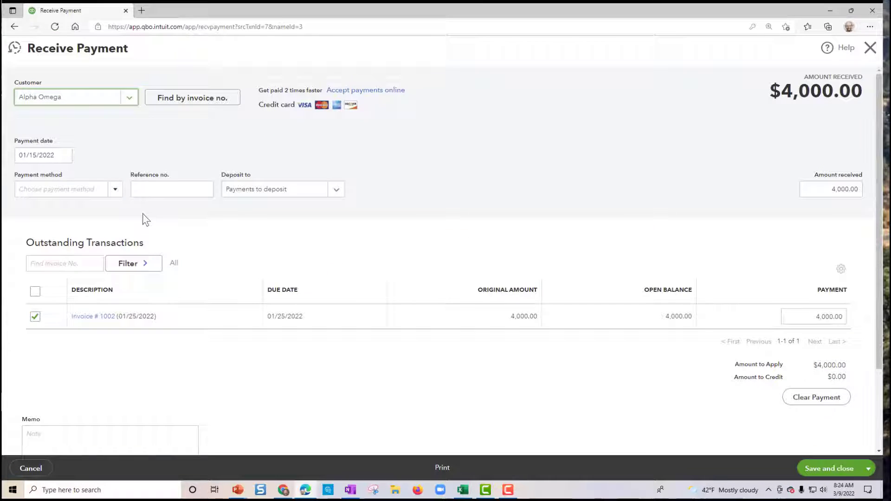
left_click(63, 155)
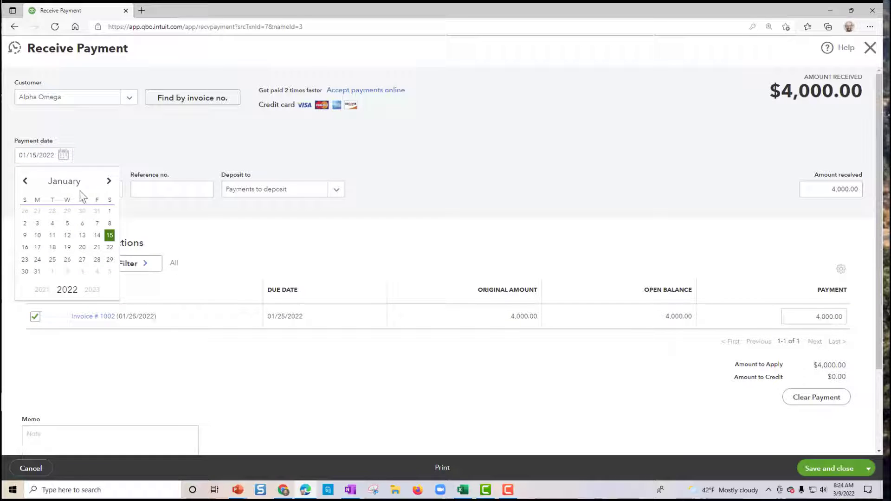
left_click(52, 260)
left_click(115, 189)
left_click(85, 240)
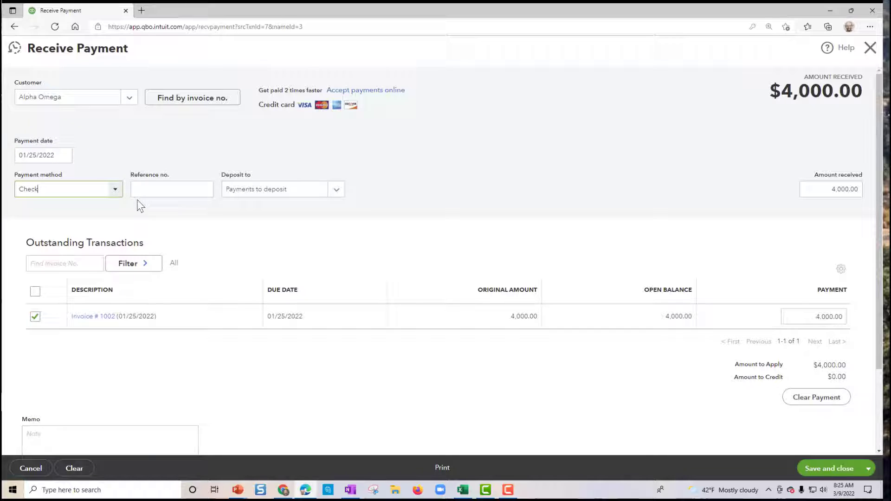
left_click(148, 189)
type("302")
key("Tab")
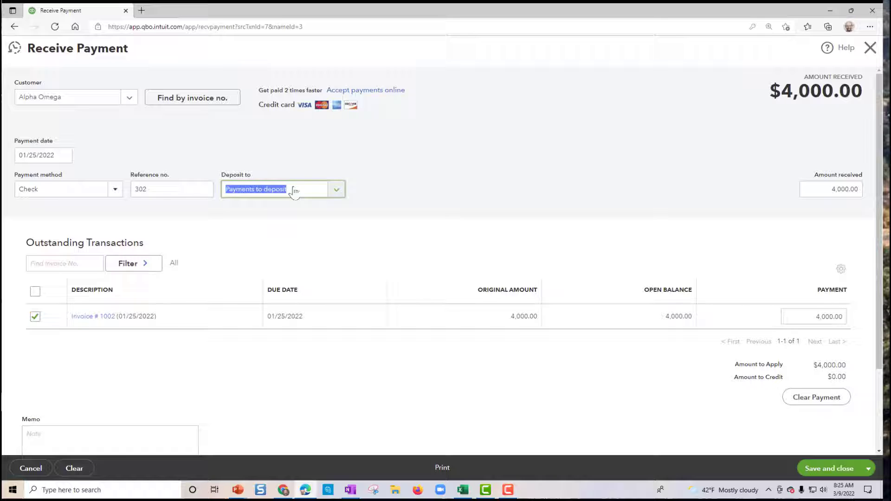
left_click(839, 469)
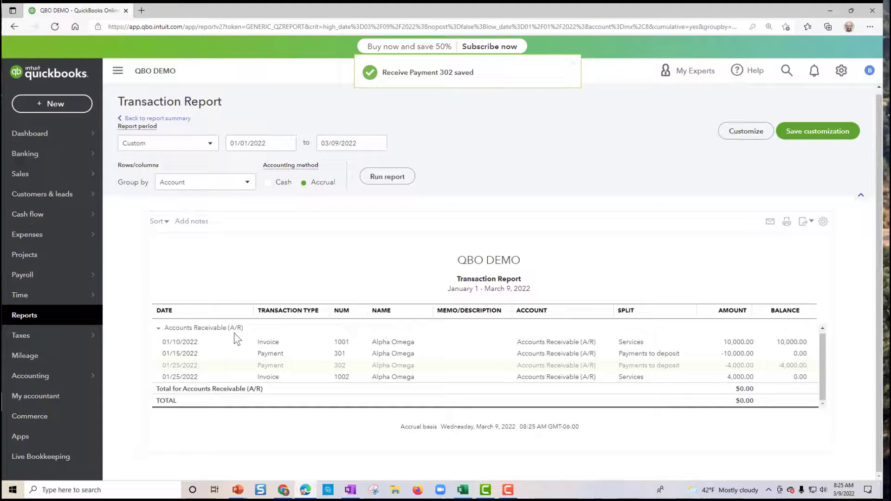
Confirm the Balance Sheet shows $14,000.00 in Payments to deposit, then return to Banking.
left_click(50, 317)
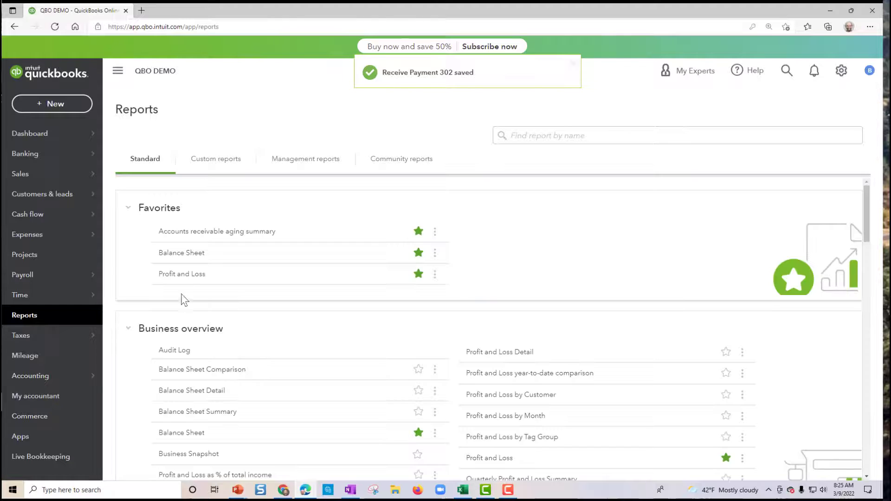
left_click(182, 254)
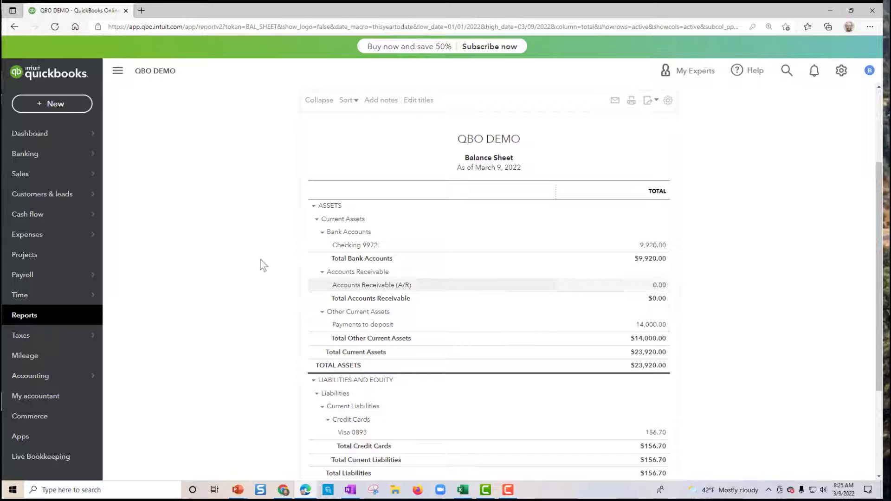
left_click(40, 155)
Set Alpha Omega as payee and Sales as category on the $14,000.00 bank feed Deposit, without adding it.
scroll(531, 284, "down", 3)
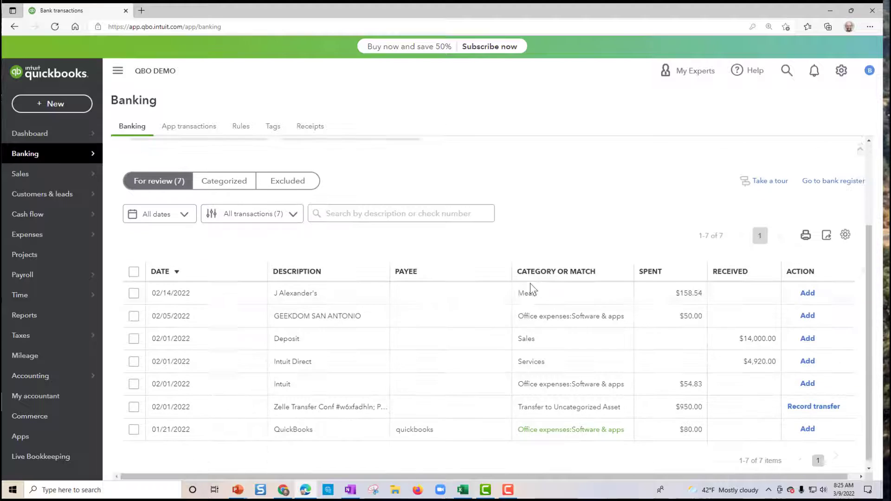
left_click(596, 342)
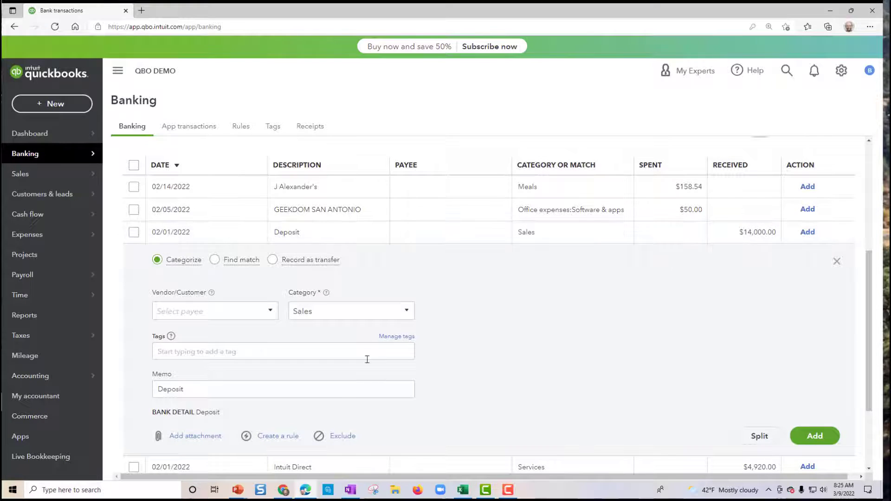
left_click(258, 311)
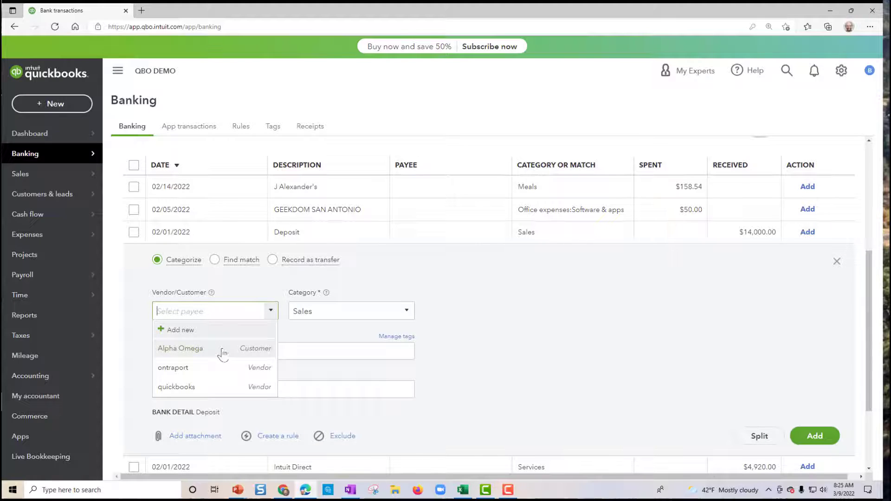
left_click(223, 353)
left_click(406, 311)
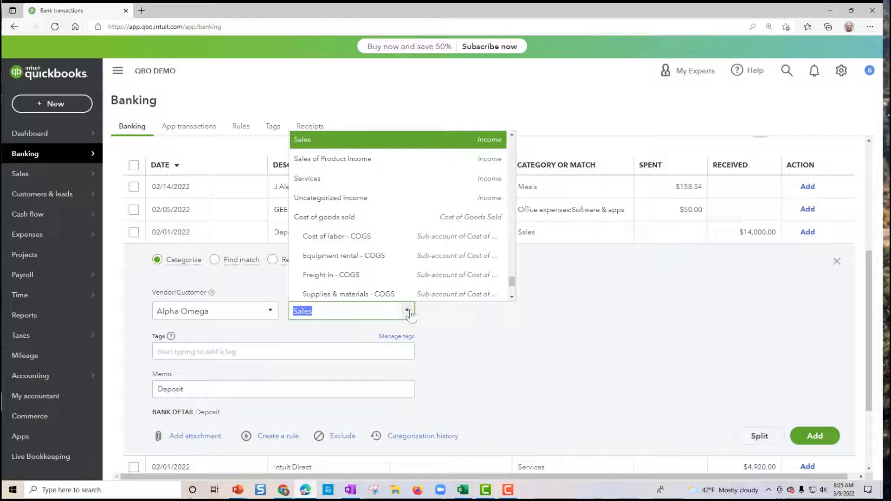
left_click(408, 312)
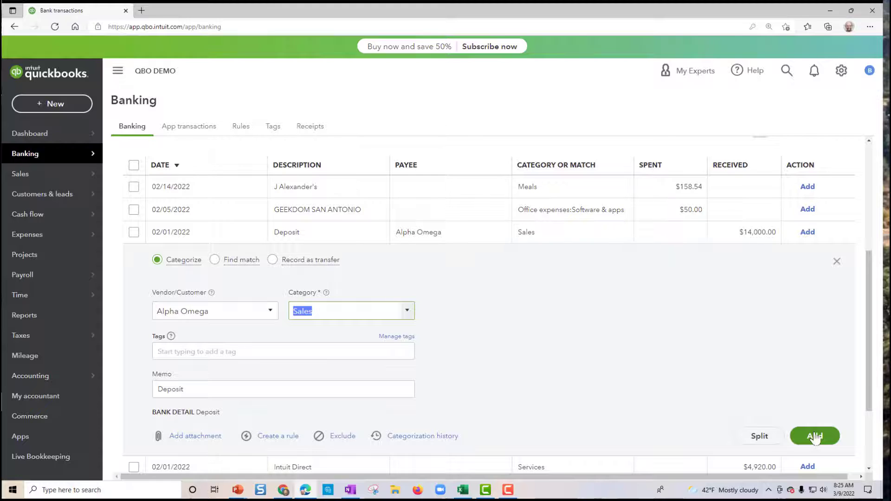
left_click(837, 261)
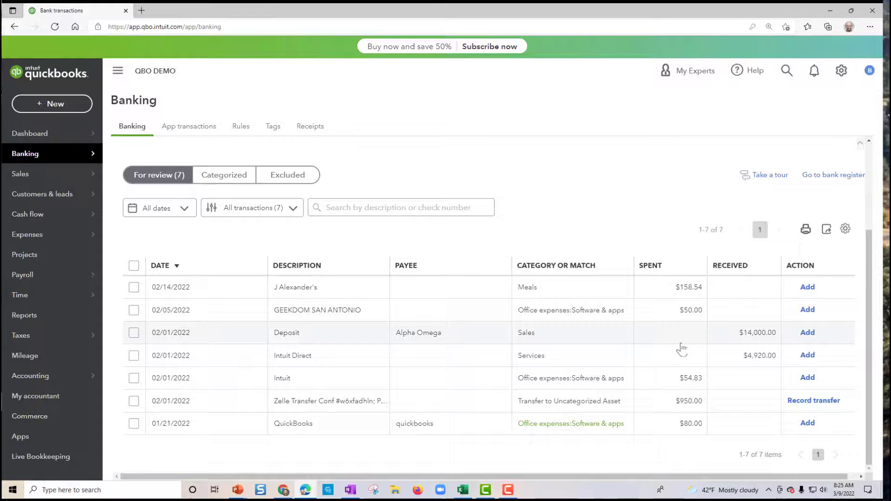
Start a new bank deposit dated 02/01/2022.
left_click(64, 109)
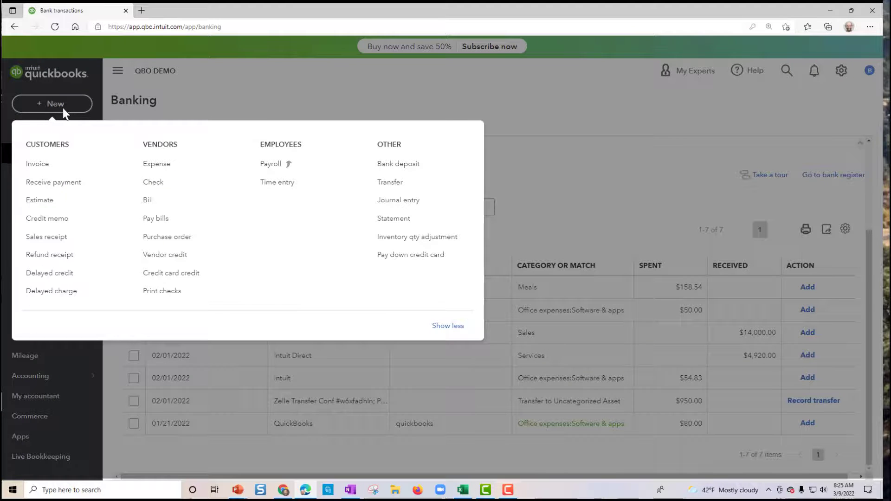
left_click(429, 169)
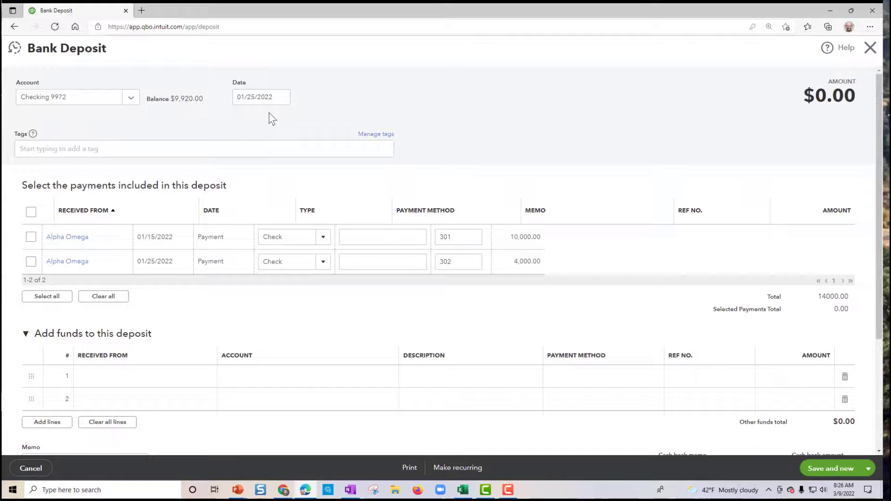
left_click(280, 97)
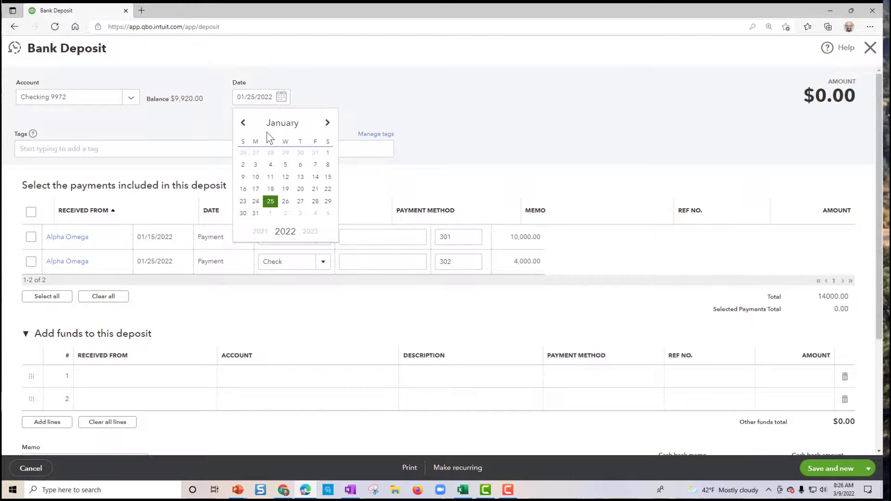
left_click(327, 124)
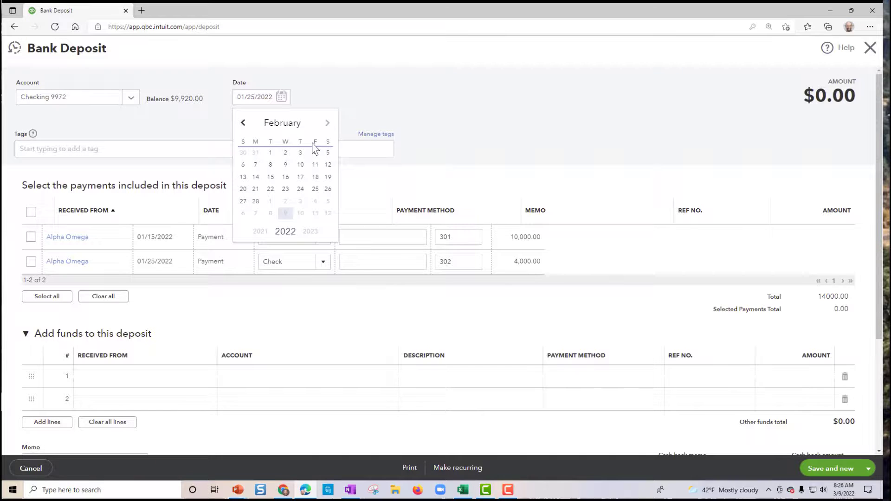
left_click(270, 152)
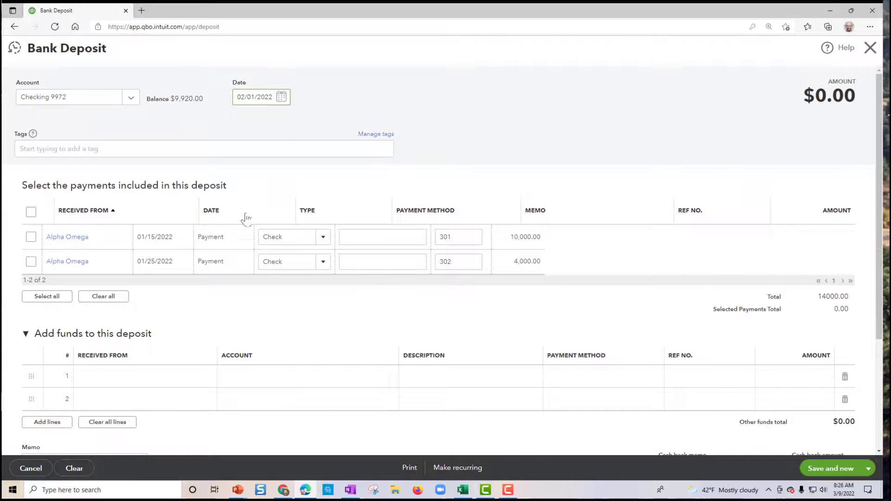
Include payments 301 ($10,000) and 302 ($4,000), totaling $14,000, deposited to Checking 9972.
left_click(31, 236)
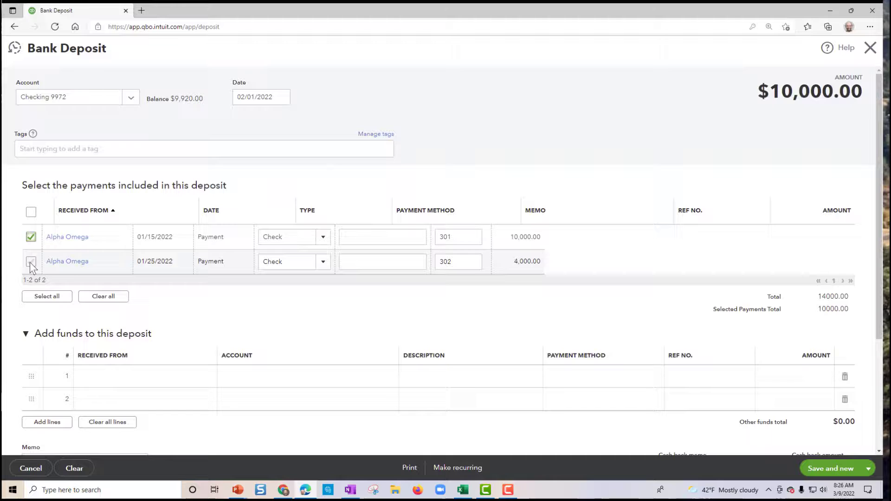
left_click(30, 262)
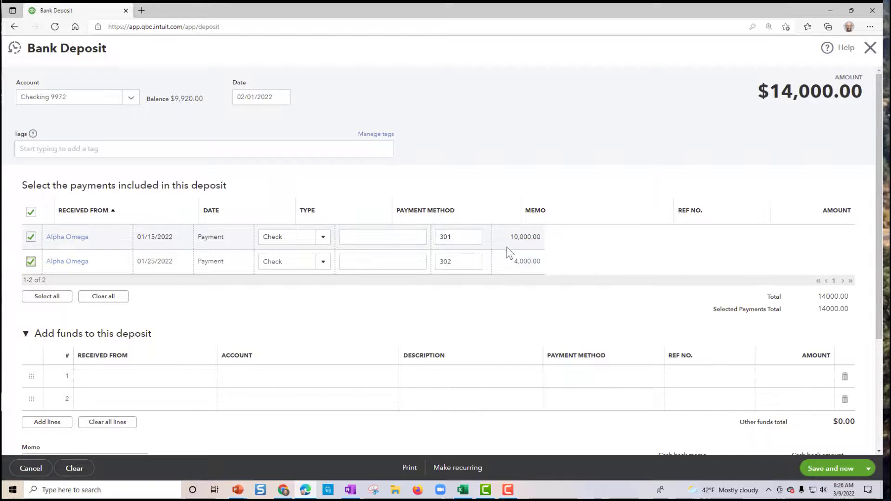
left_click_drag(770, 92, 825, 88)
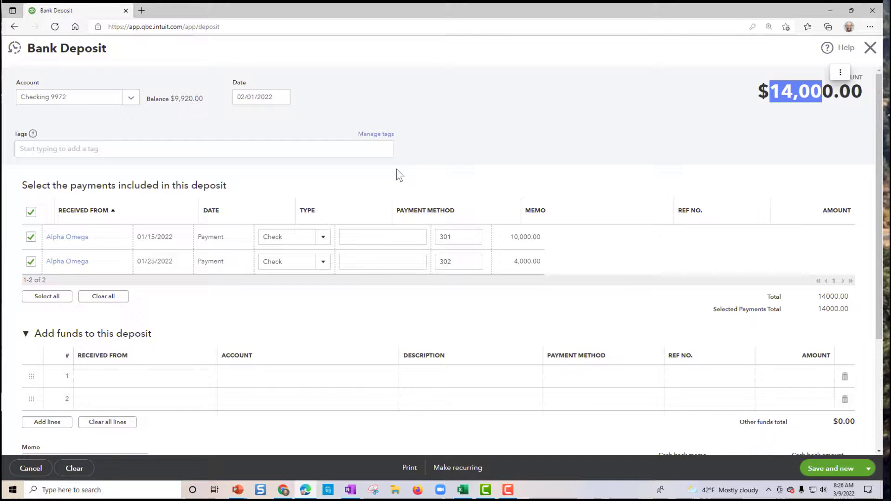
left_click(126, 99)
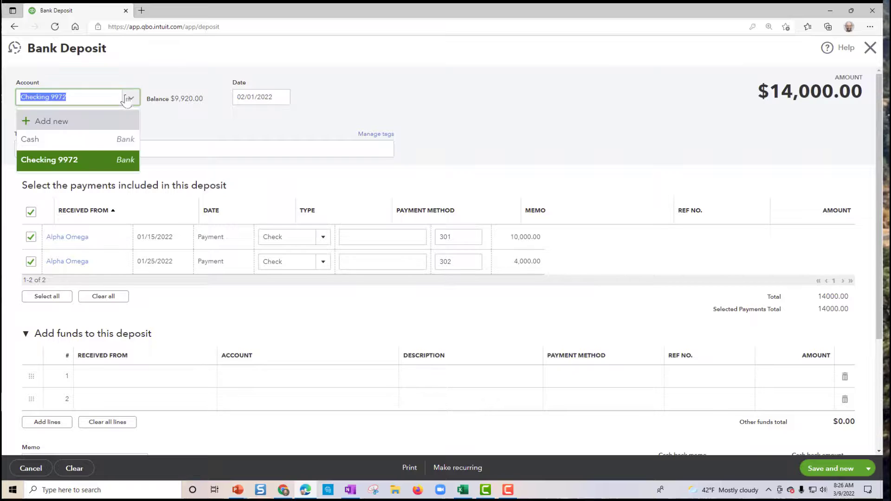
left_click(95, 162)
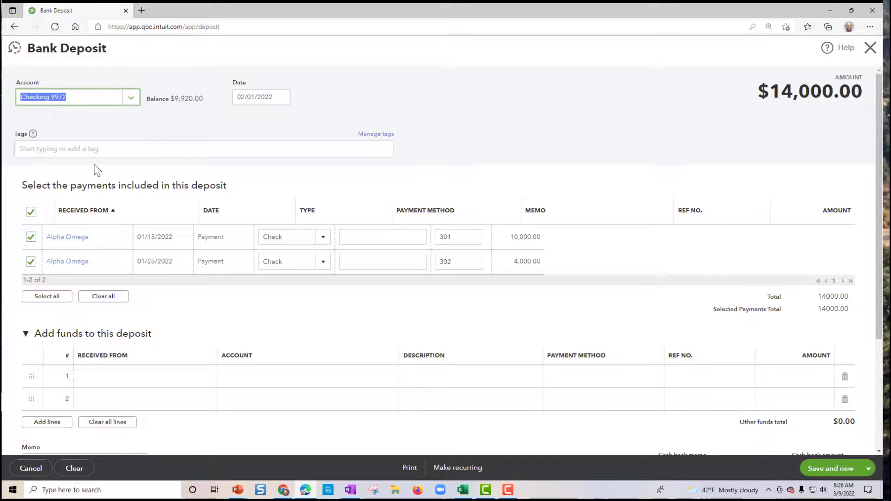
left_click(868, 469)
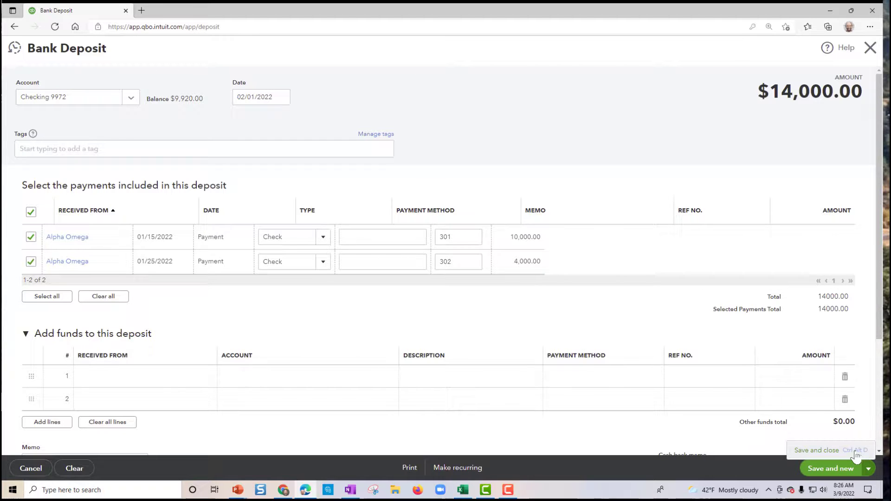
Save the $14,000 deposit and match it to the bank feed Deposit.
left_click(855, 452)
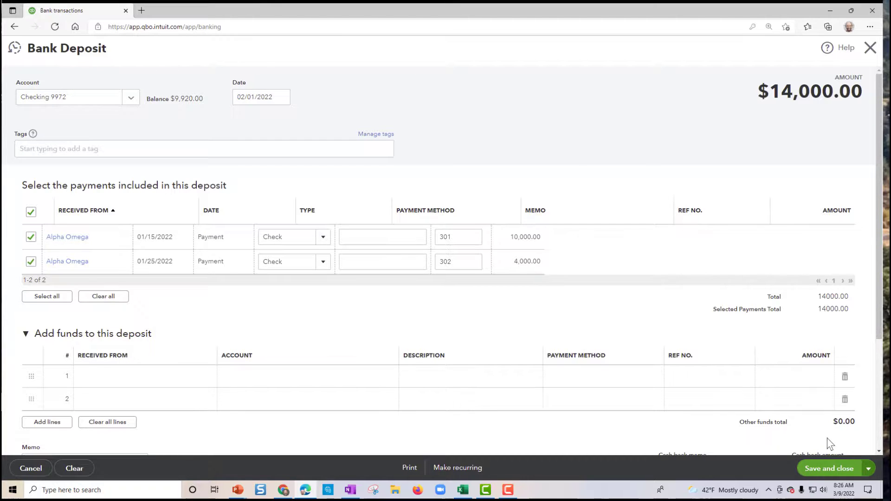
scroll(533, 271, "down", 3)
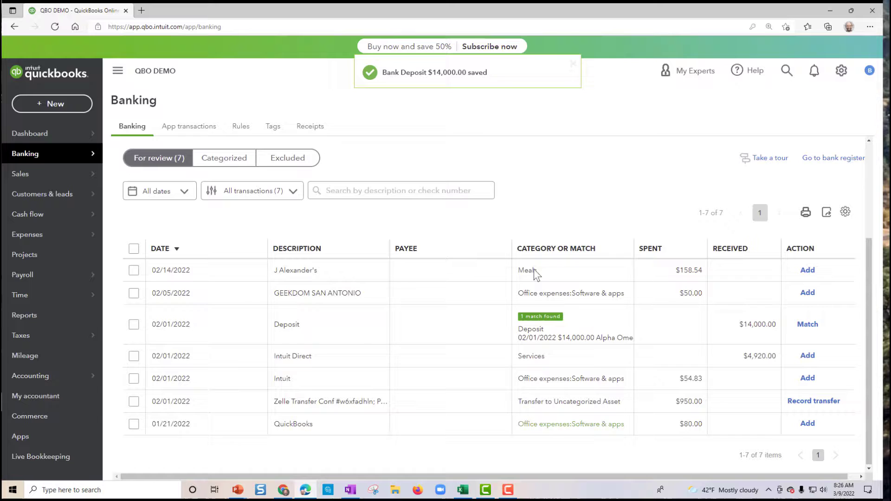
left_click(535, 332)
scroll(536, 335, "down", 1)
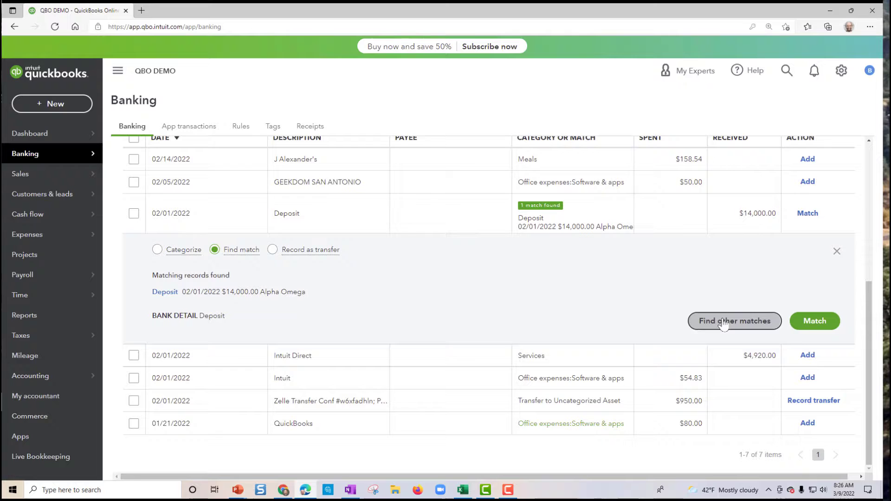
left_click(810, 320)
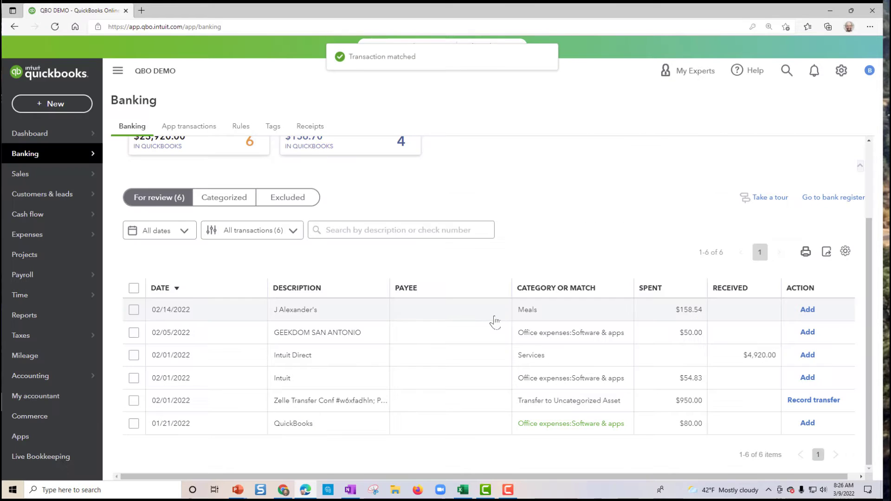